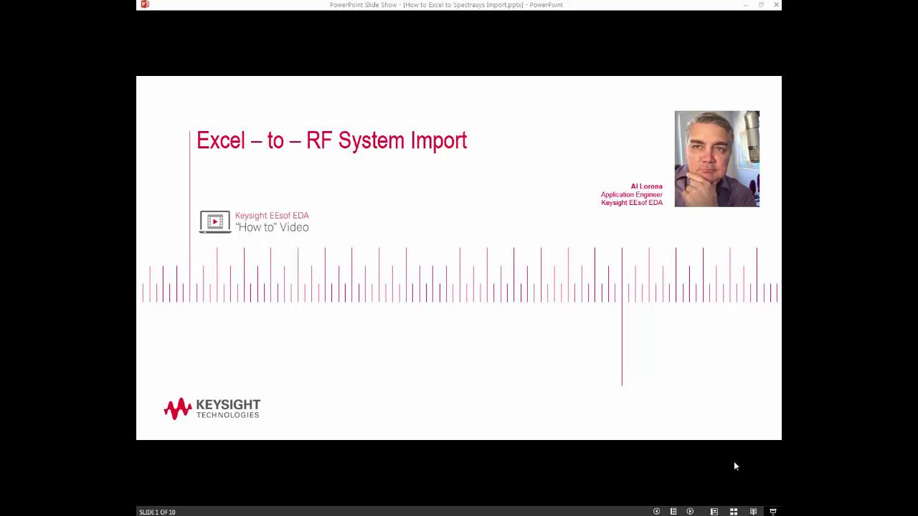
- Advance to slide 2 and reveal the Cascaded Analysis spreadsheet table and the arrow below it
{"action": "key", "text": "Right"}
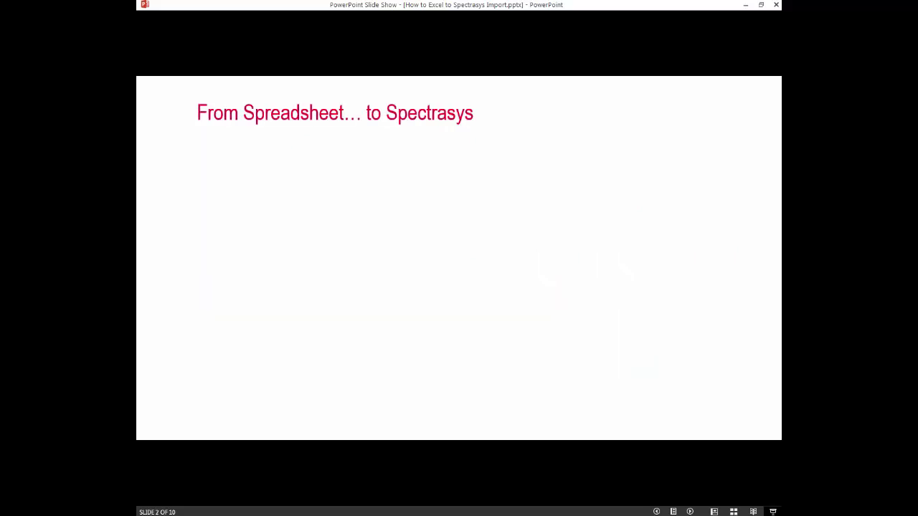
{"action": "key", "text": "Right"}
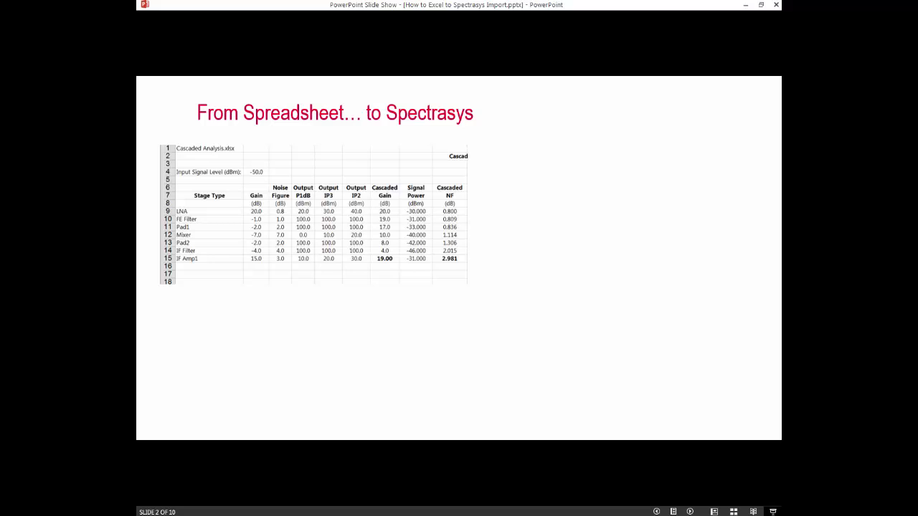
{"action": "key", "text": "Right"}
{"action": "key", "text": "Right"}
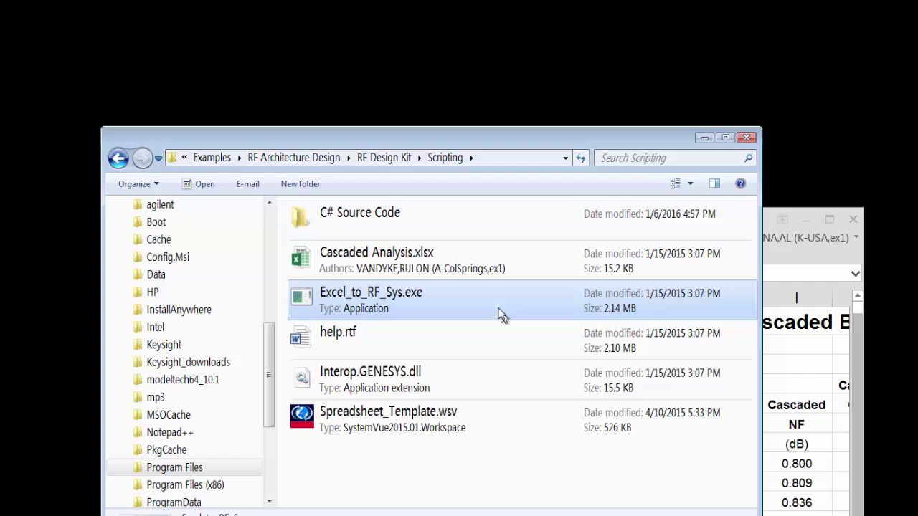
- Launch Excel_to_RF_Sys.exe, move its window up-left, and include Noise Figure and P1dB
{"action": "double_click", "coordinate": [411, 224]}
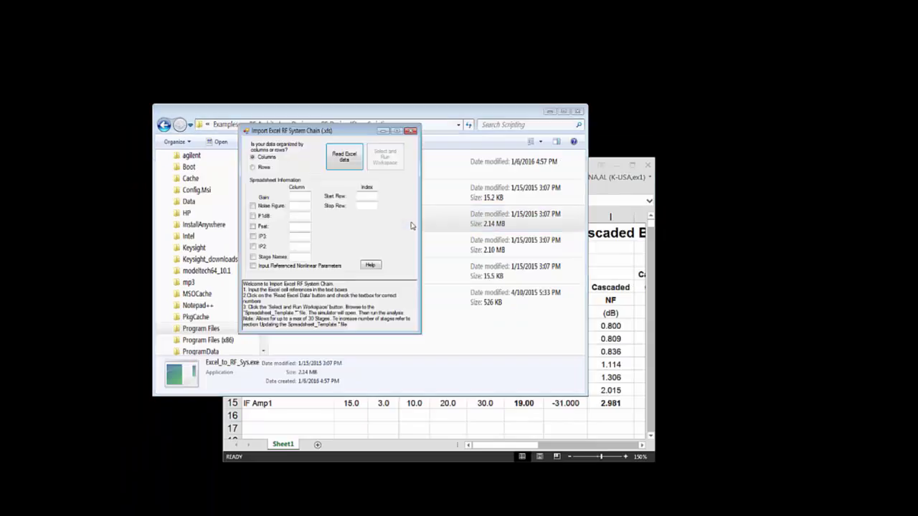
{"action": "left_click", "coordinate": [548, 112]}
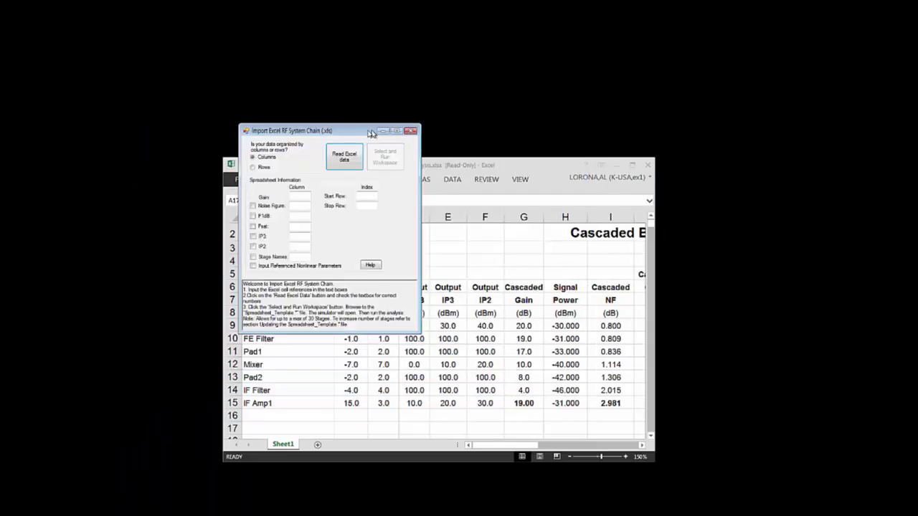
{"action": "left_click_drag", "start_coordinate": [361, 134], "coordinate": [204, 25]}
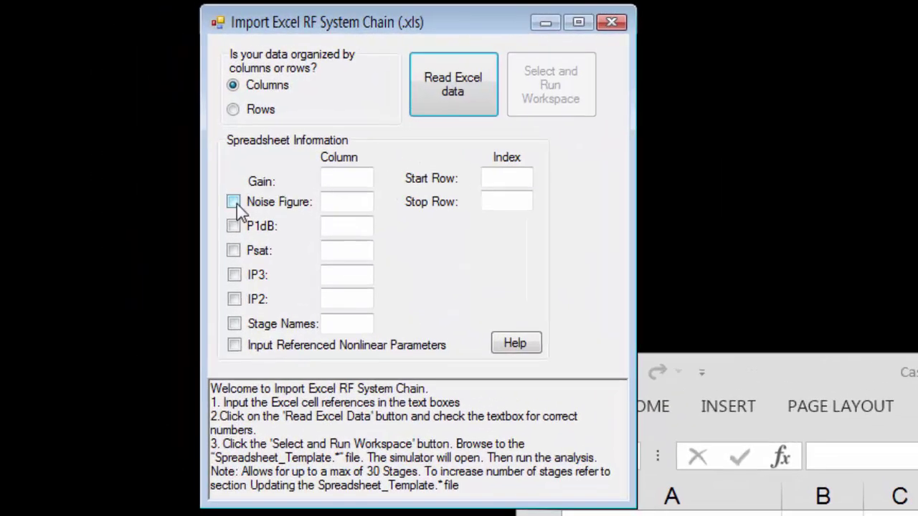
{"action": "left_click", "coordinate": [234, 203]}
{"action": "left_click", "coordinate": [234, 225]}
- Map Gain, Noise Figure, P1dB and Stage Names to columns B, C, D, A over rows 9–15
{"action": "left_click", "coordinate": [347, 177]}
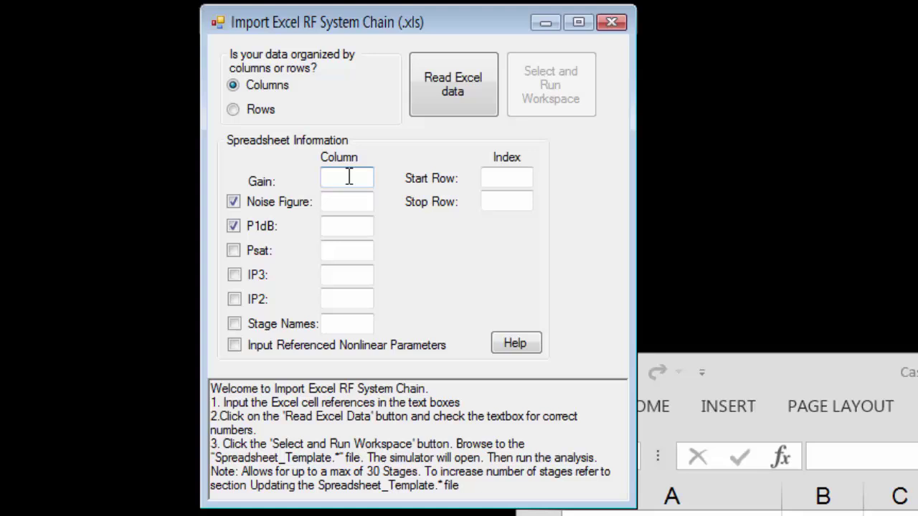
{"action": "type", "text": "B"}
{"action": "left_click", "coordinate": [341, 200]}
{"action": "type", "text": "C"}
{"action": "left_click", "coordinate": [342, 224]}
{"action": "type", "text": "D"}
{"action": "left_click", "coordinate": [338, 326]}
{"action": "type", "text": "A"}
{"action": "left_click", "coordinate": [496, 180]}
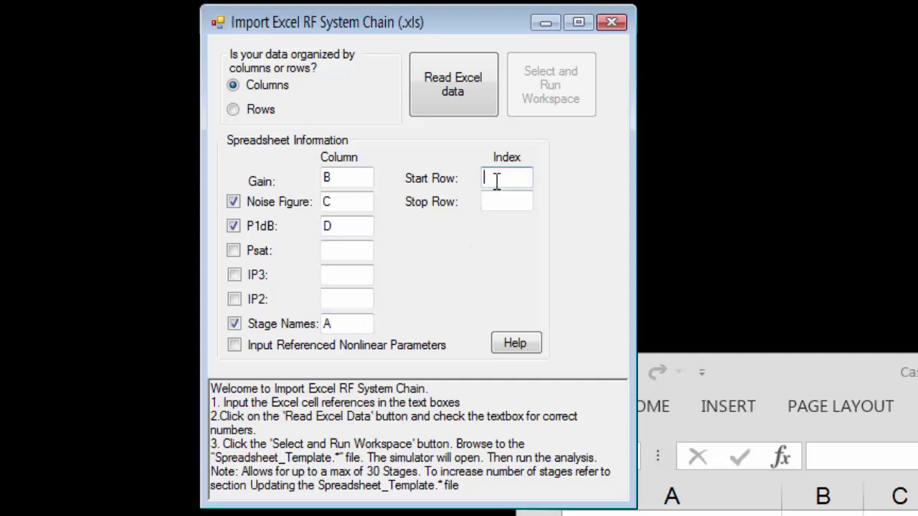
{"action": "type", "text": "9"}
{"action": "left_click", "coordinate": [496, 201]}
{"action": "type", "text": "15"}
- Read the Excel data from Cascaded Analysis.xlsx into the import utility
{"action": "left_click", "coordinate": [486, 106]}
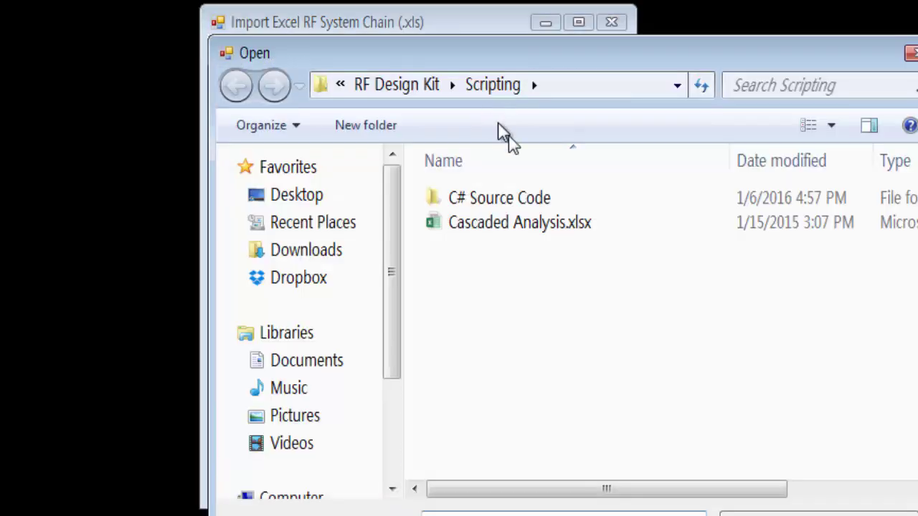
{"action": "left_click", "coordinate": [577, 226]}
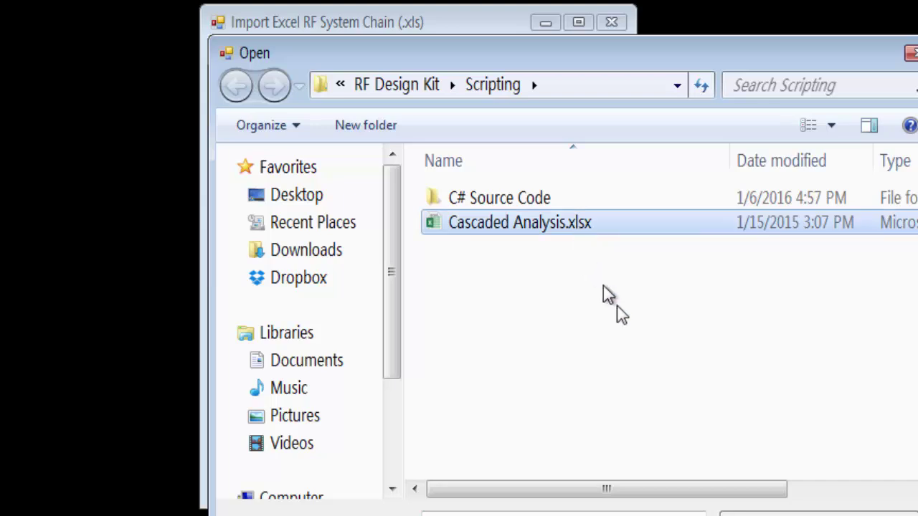
{"action": "key", "text": "Return"}
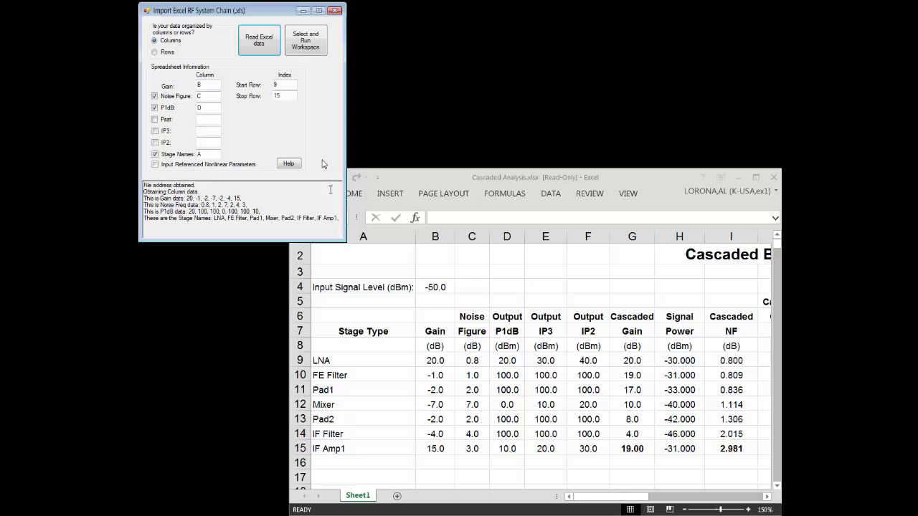
- Run the imported stages into Spreadsheet_Template.wsv and close the utility to view SystemVue
{"action": "left_click", "coordinate": [296, 51]}
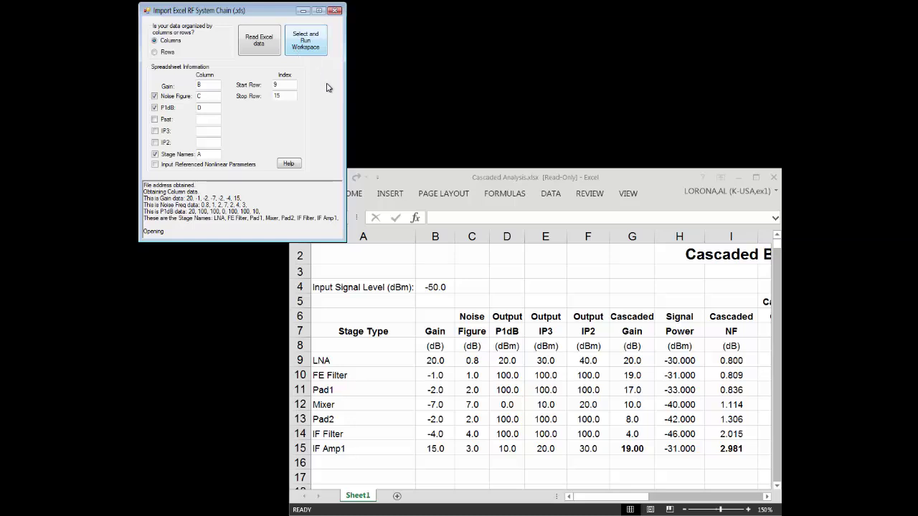
{"action": "left_click", "coordinate": [337, 106]}
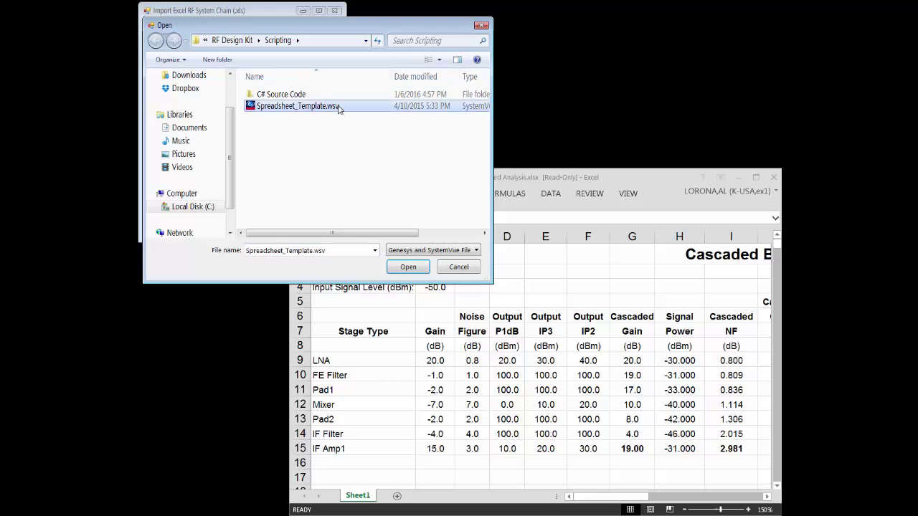
{"action": "left_click", "coordinate": [443, 272]}
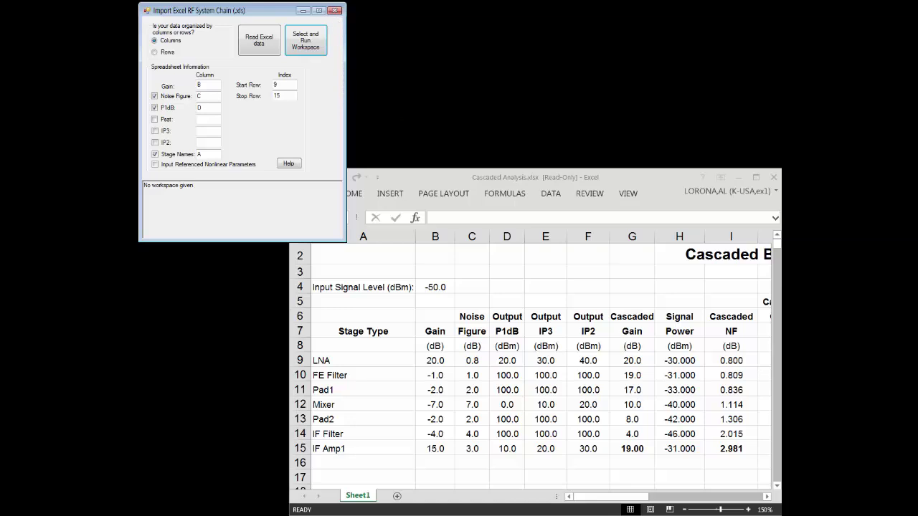
{"action": "key", "text": "alt+F4"}
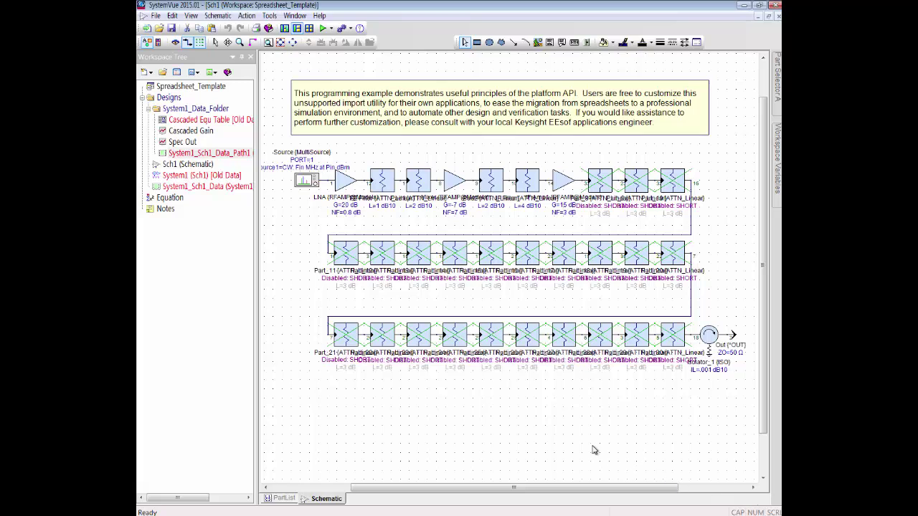
{"action": "scroll", "coordinate": [445, 187], "scroll_direction": "up", "scroll_amount": 3}
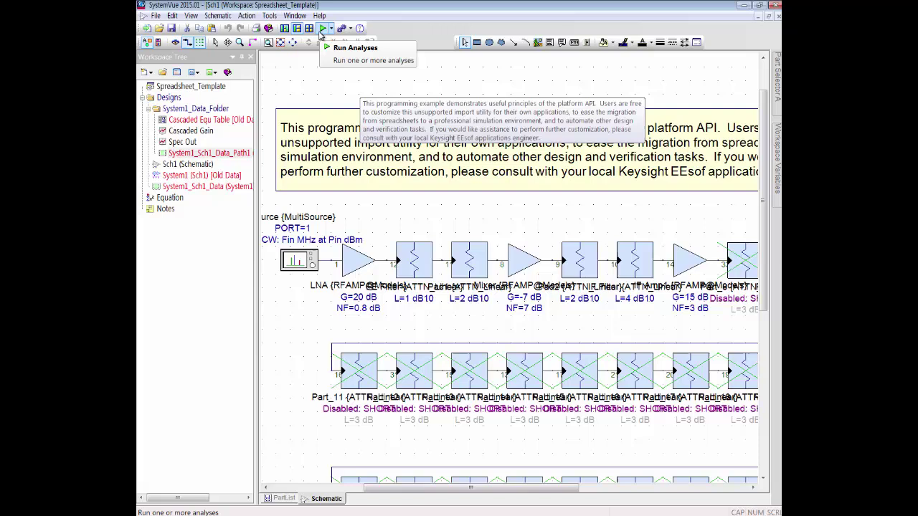
- Restore the schematic window to show the results, then scroll the Cascaded Equ Table to Isolator_1
{"action": "left_click", "coordinate": [767, 16]}
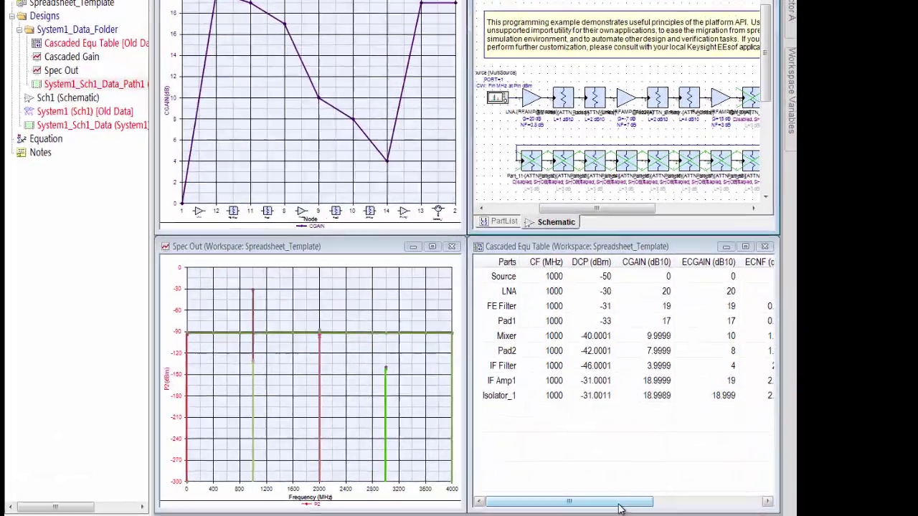
{"action": "left_click_drag", "start_coordinate": [621, 509], "coordinate": [700, 509]}
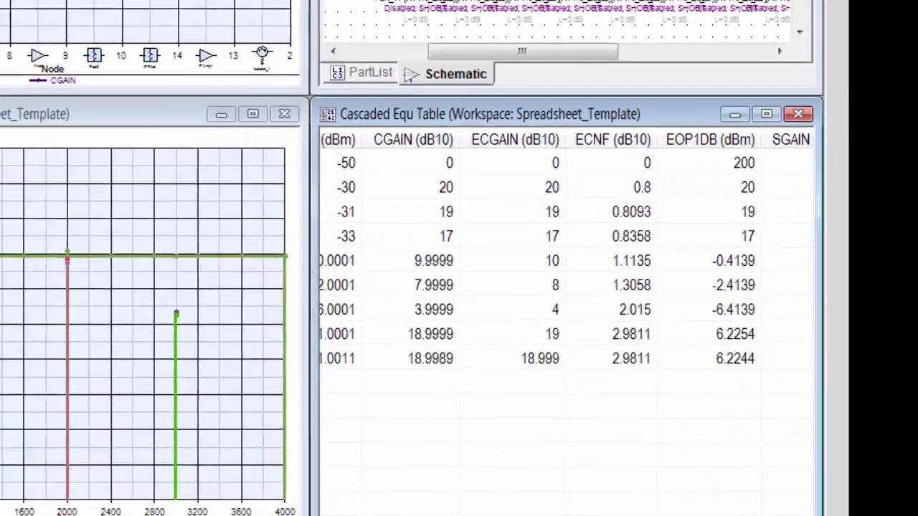